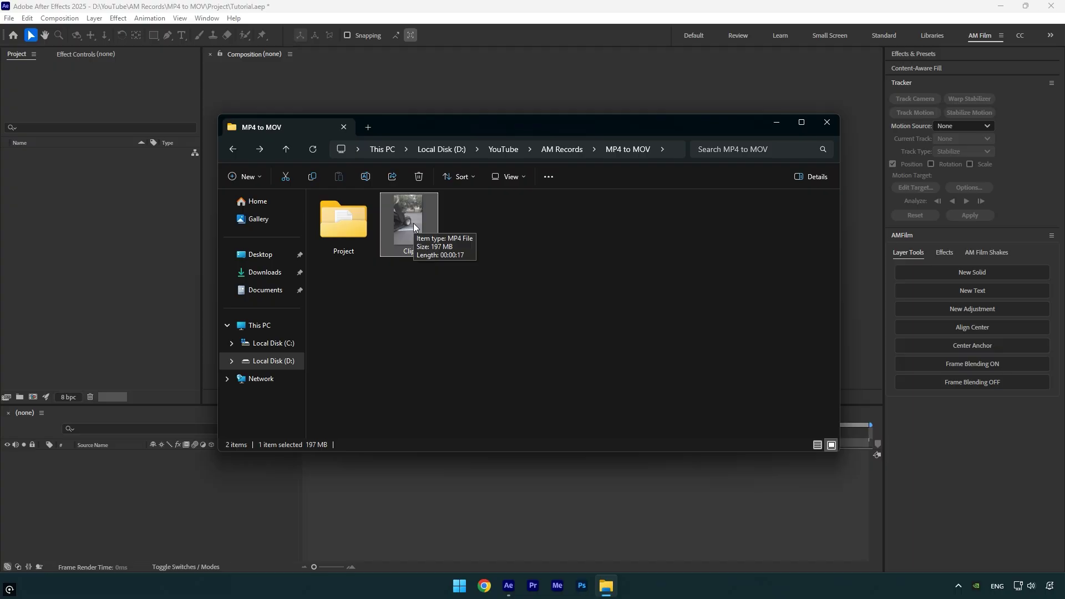
- Import Clip.MP4, build a Clip composition from it, and play a preview
left_click_drag(414, 223, 109, 241)
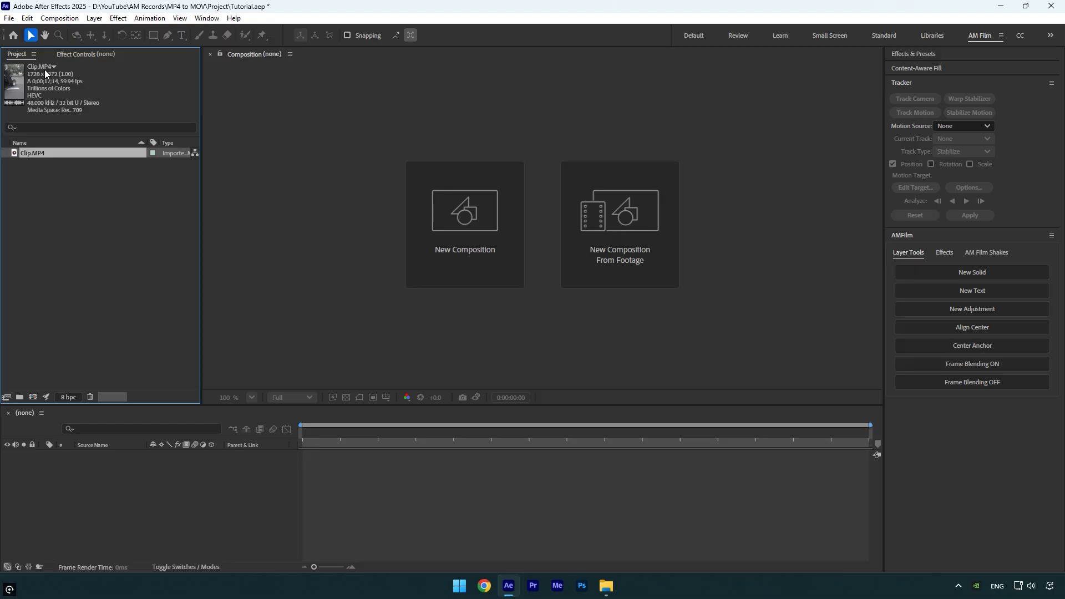
left_click_drag(35, 152, 7, 397)
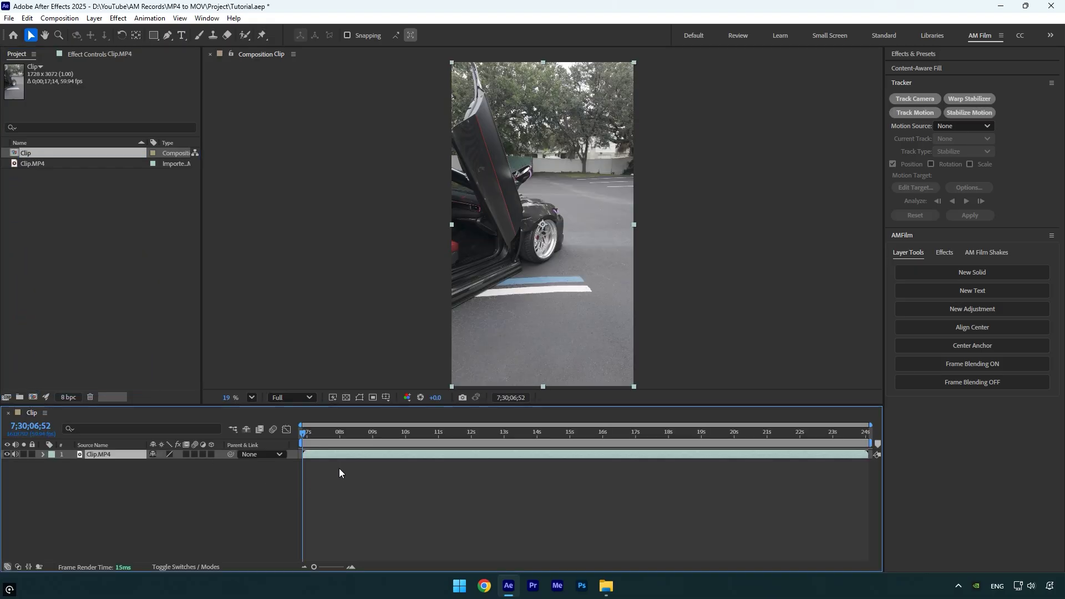
key("space")
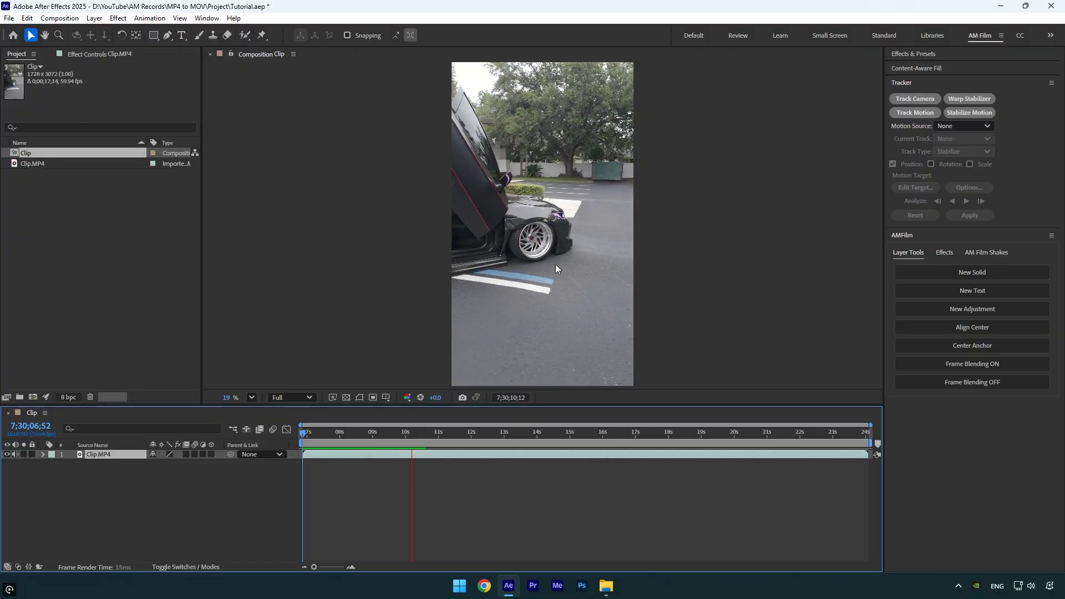
left_click(353, 480)
- Replay the Clip composition preview at Quarter resolution
left_click(290, 398)
left_click(299, 475)
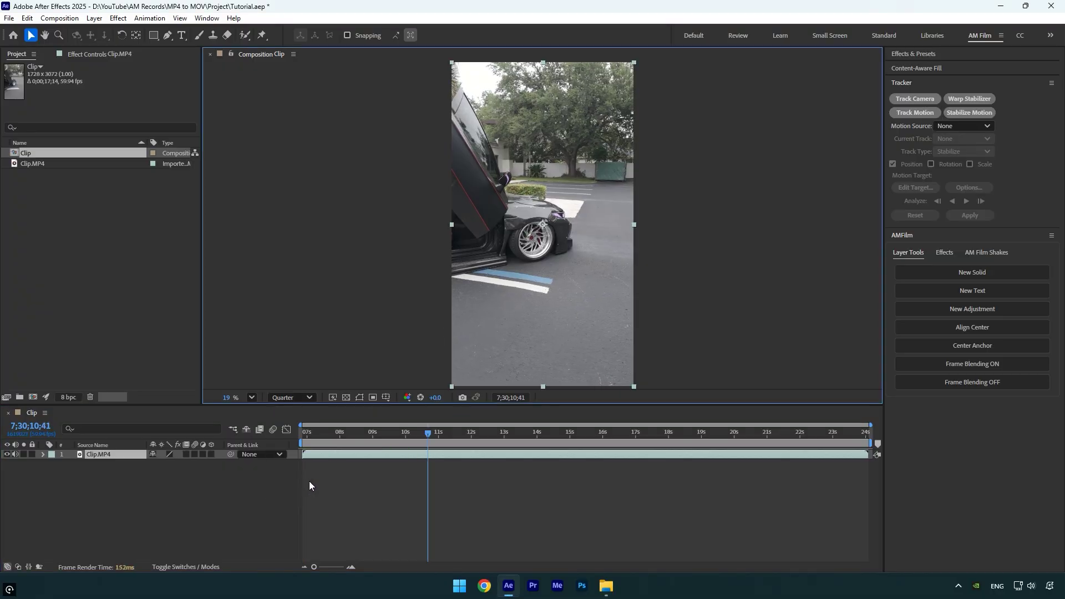
key("space")
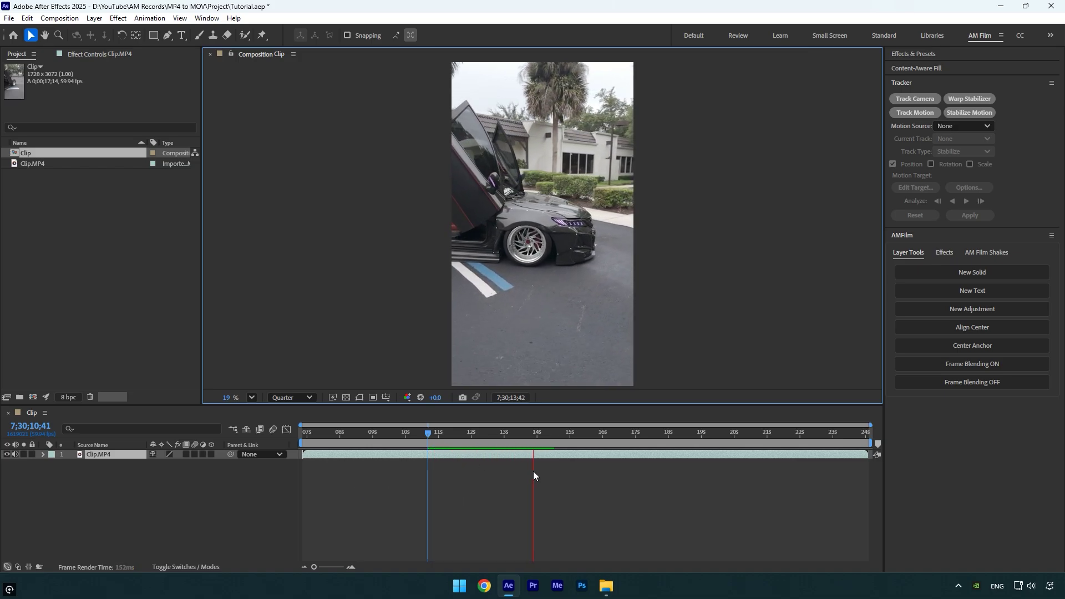
key("space")
- Launch Media Encoder and queue Clip.MP4 from the MP4 to MOV folder as a QuickTime export
left_click(604, 585)
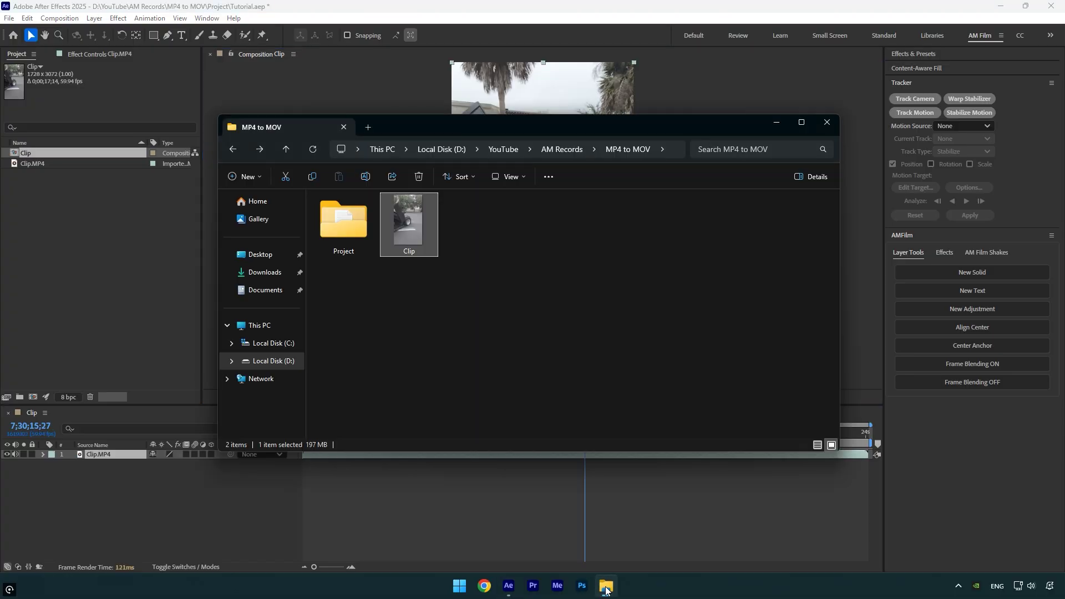
left_click(555, 586)
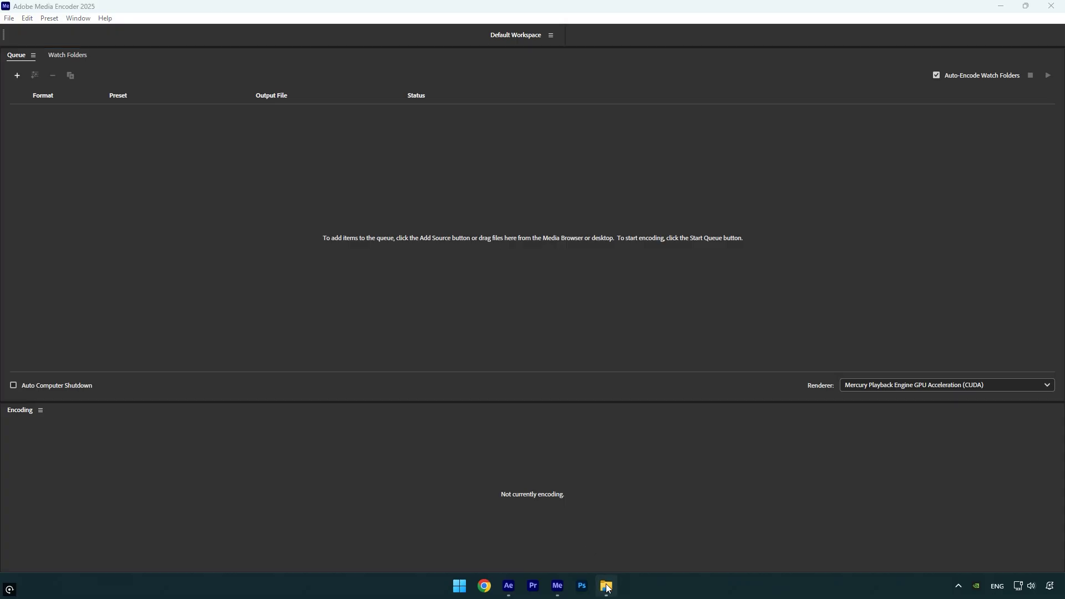
left_click(606, 586)
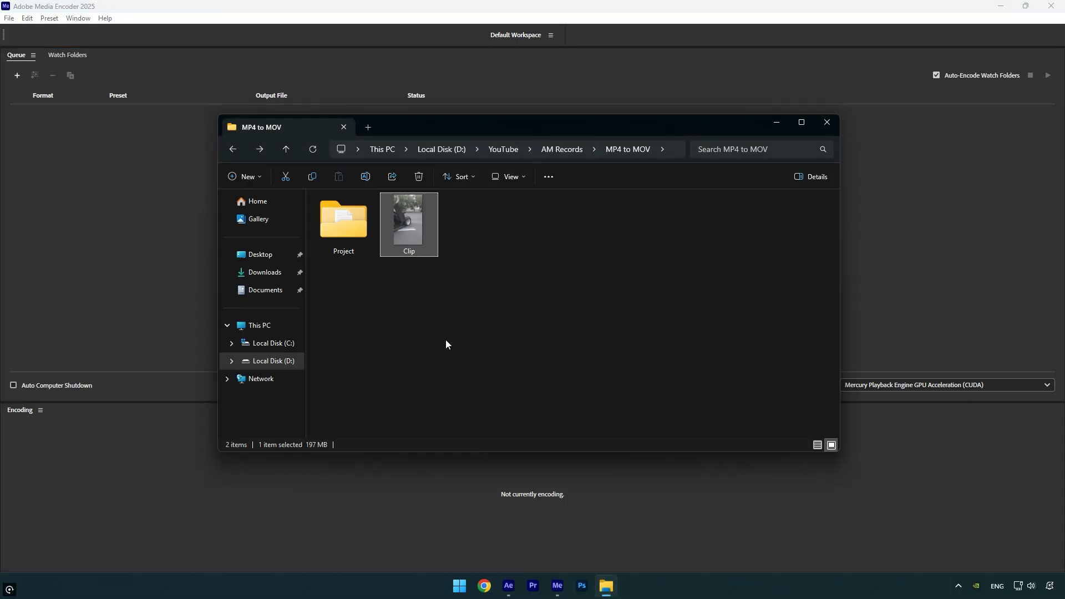
left_click_drag(408, 222, 128, 209)
left_click(29, 131)
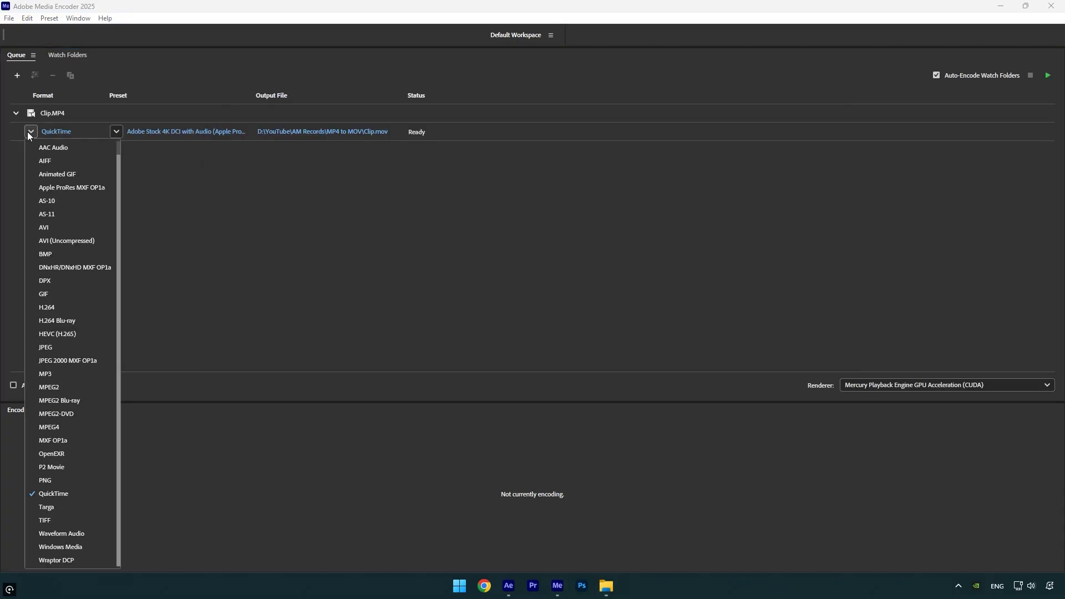
left_click(66, 493)
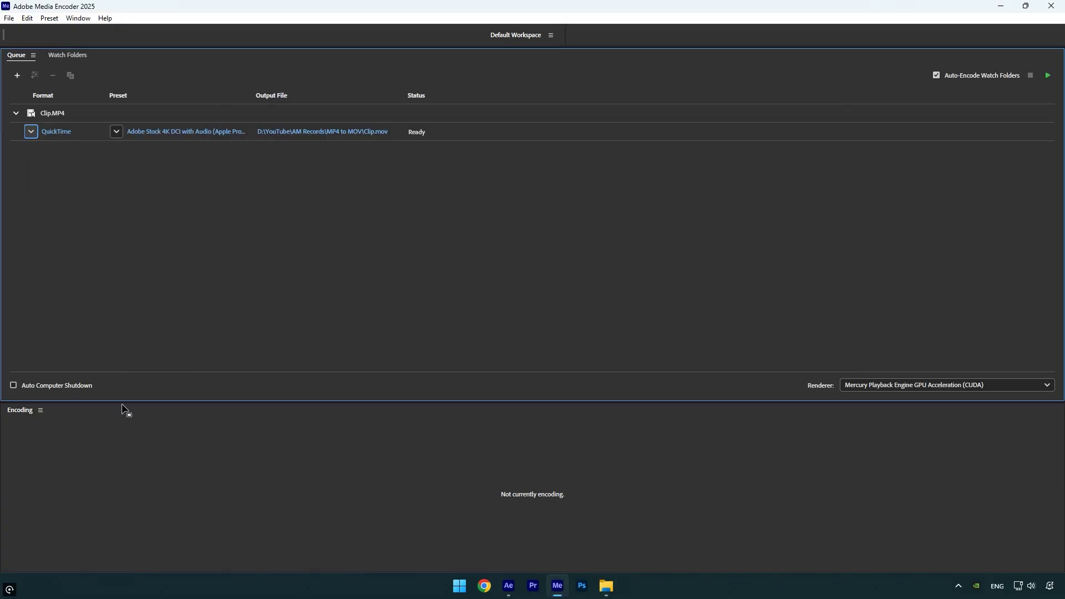
- In Export Settings, choose the DNxHR/DNxHD video codec and match the 1728x3072 source size
left_click(191, 132)
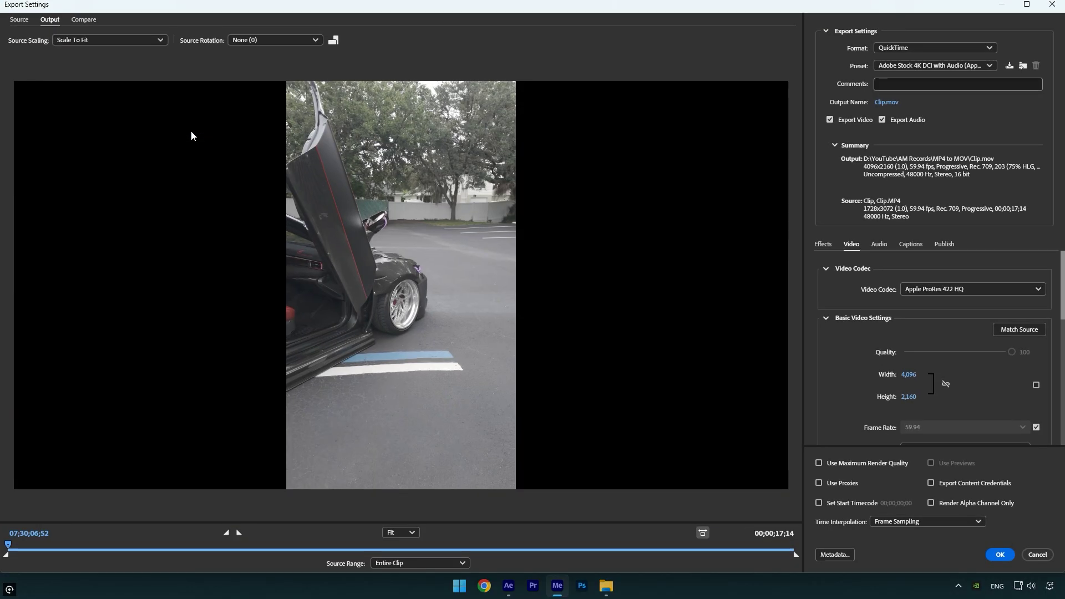
left_click(916, 288)
scroll(949, 171, "up", 1)
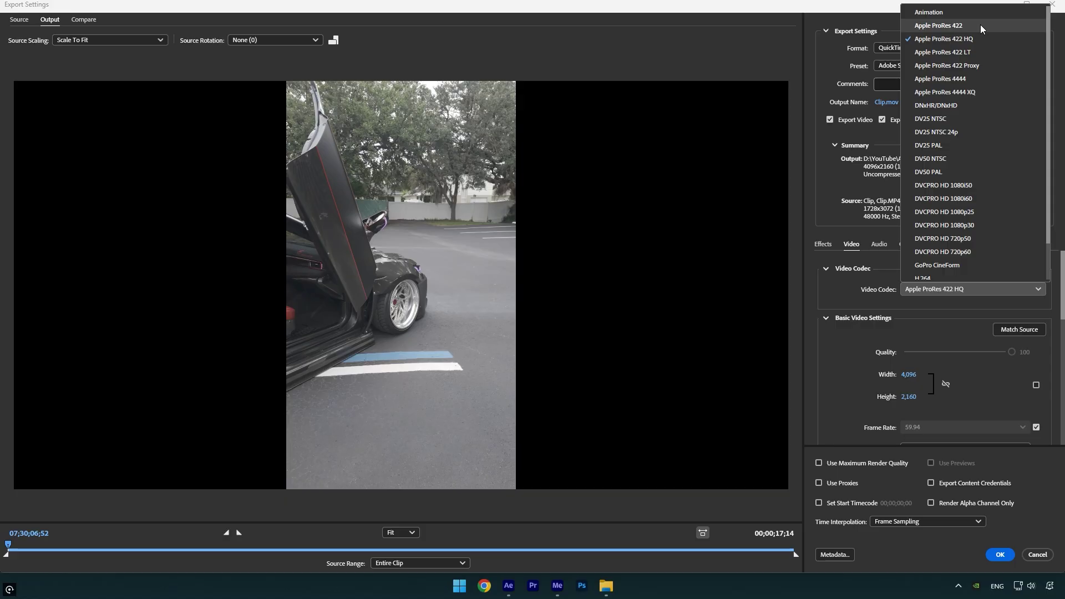
left_click(960, 104)
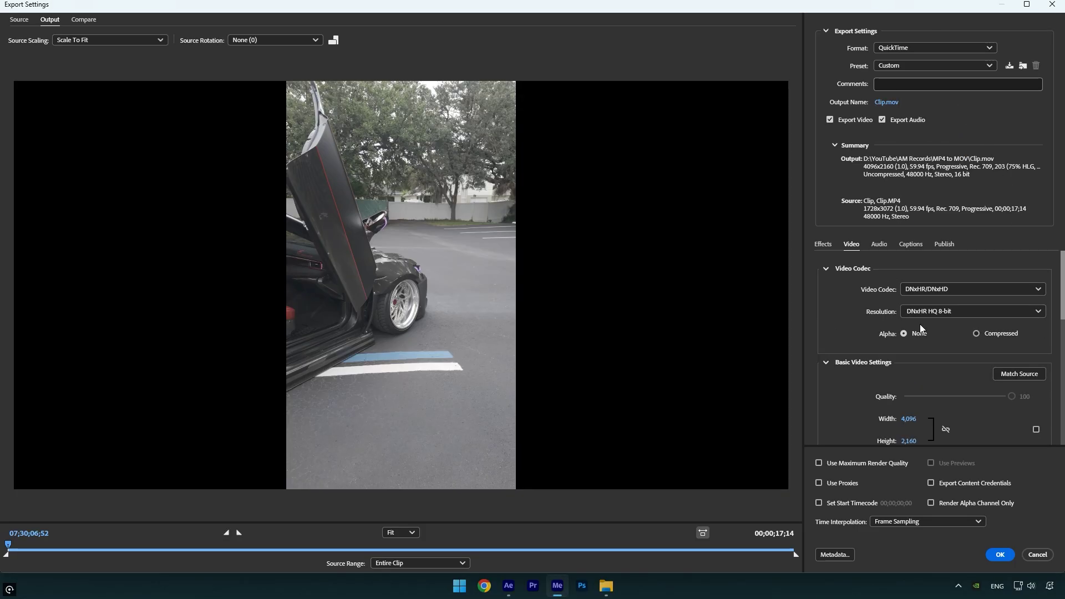
scroll(913, 335, "down", 3)
left_click(1022, 269)
scroll(1021, 268, "up", 3)
scroll(1063, 278, "down", 3)
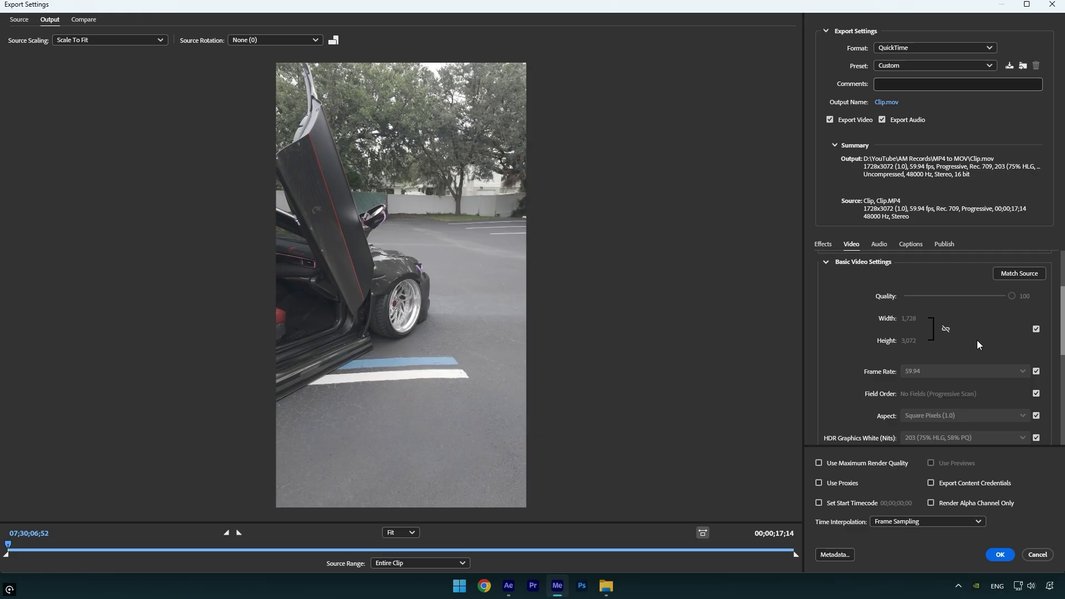
- Unlink Match Source and try a 1080 x 1920 output frame size
left_click(1035, 329)
left_click(908, 318)
type("1,080")
key("Return")
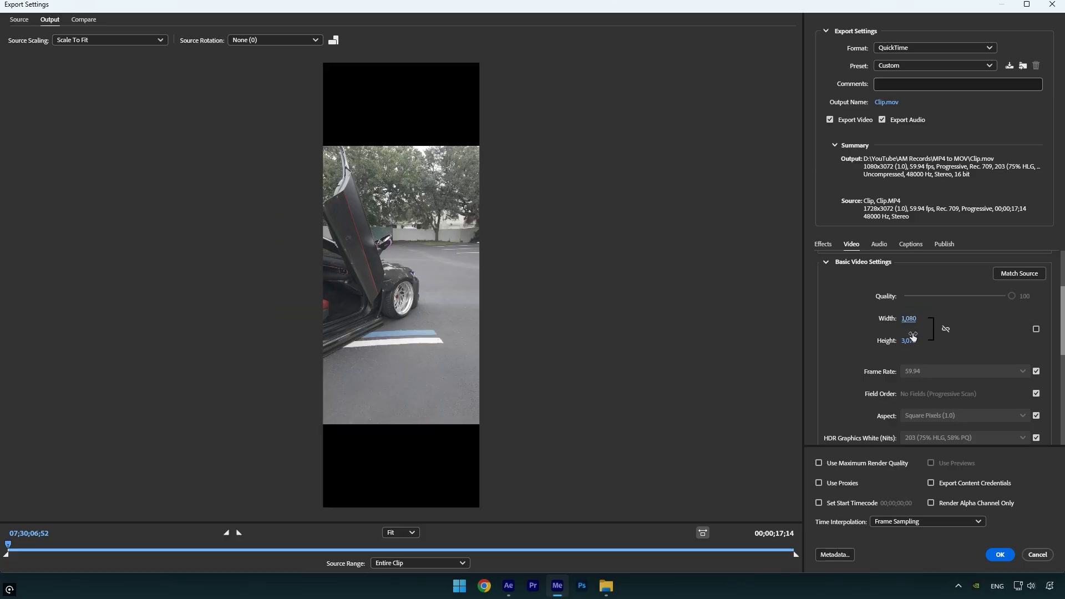
type("1920")
key("Return")
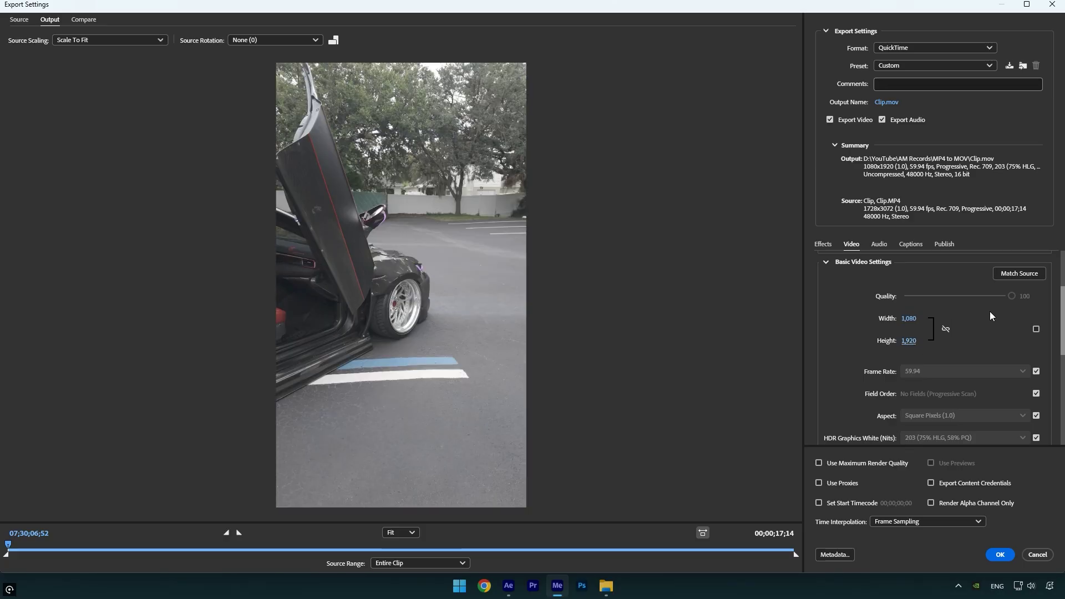
- Restore Match Source for 1728x3072 and enable Use Maximum Render Quality
left_click(1010, 271)
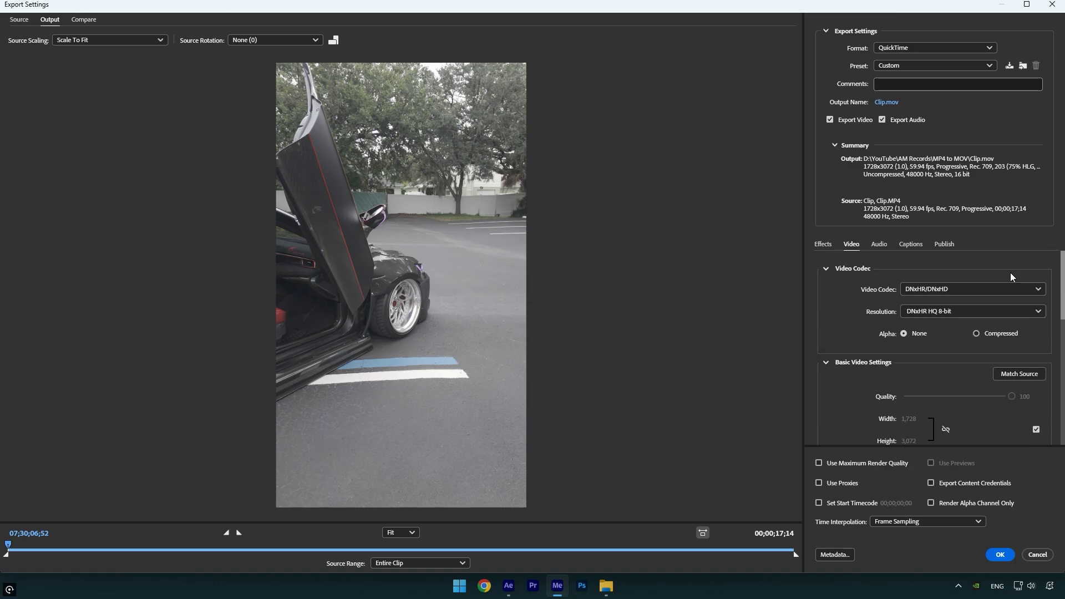
left_click_drag(1060, 283, 1059, 371)
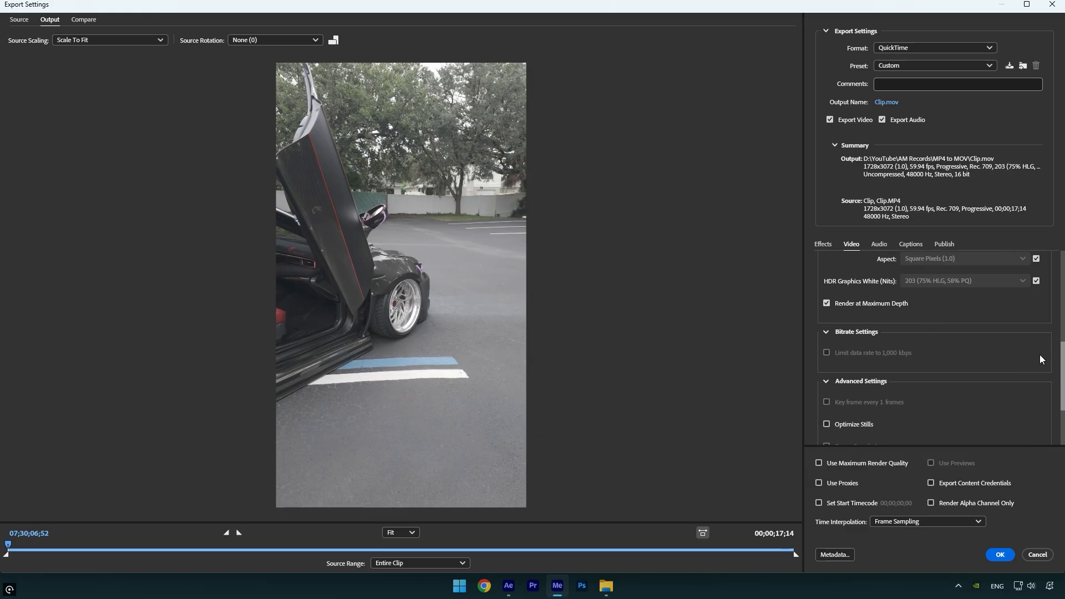
scroll(1043, 359, "down", 3)
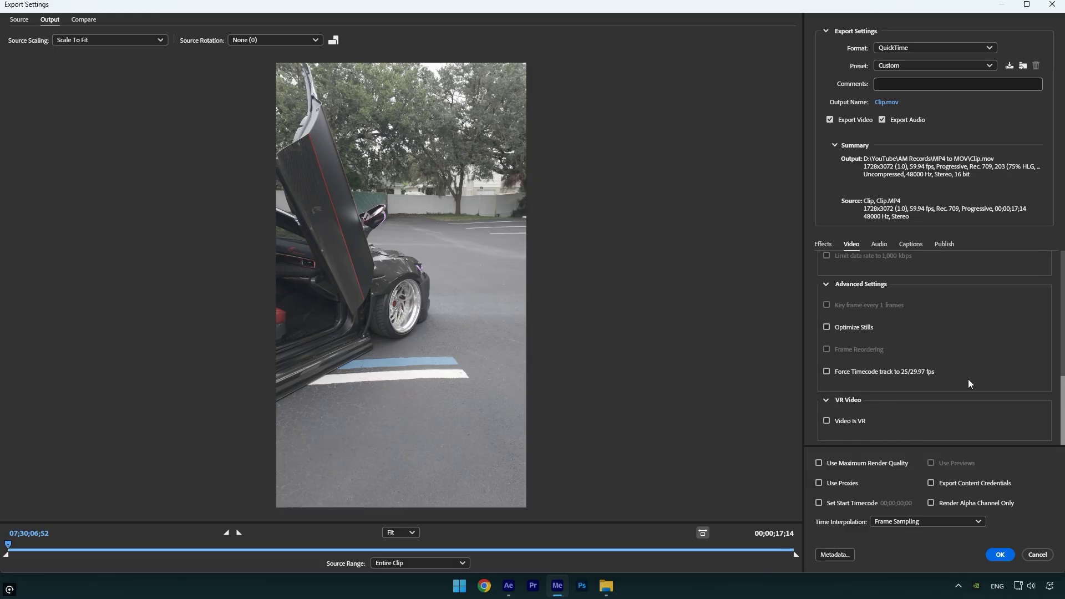
left_click(853, 465)
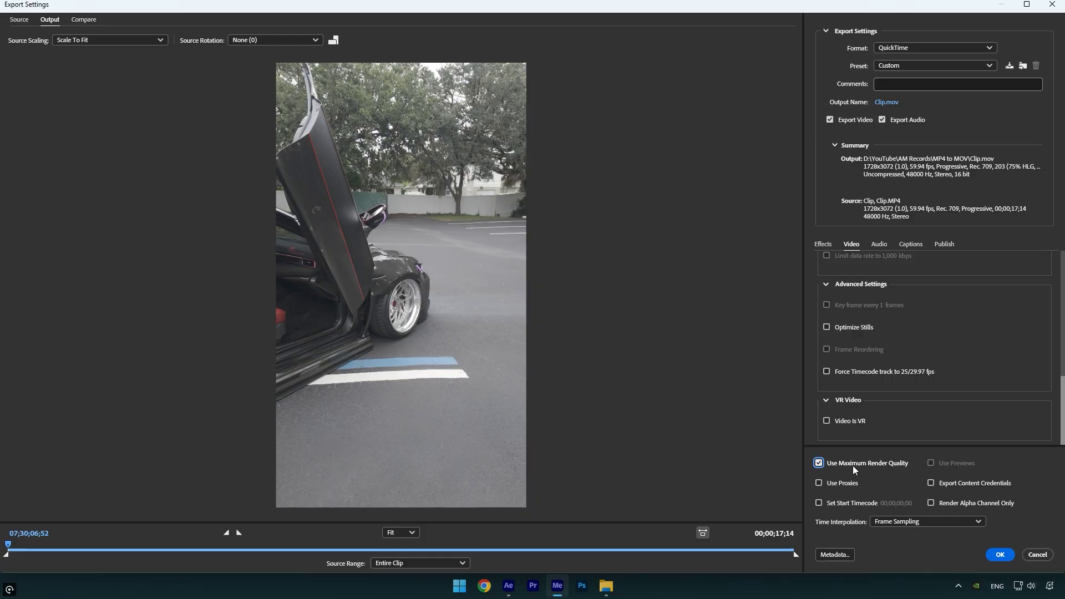
- Apply the export settings and start the queue to encode Clip.mov
left_click(997, 554)
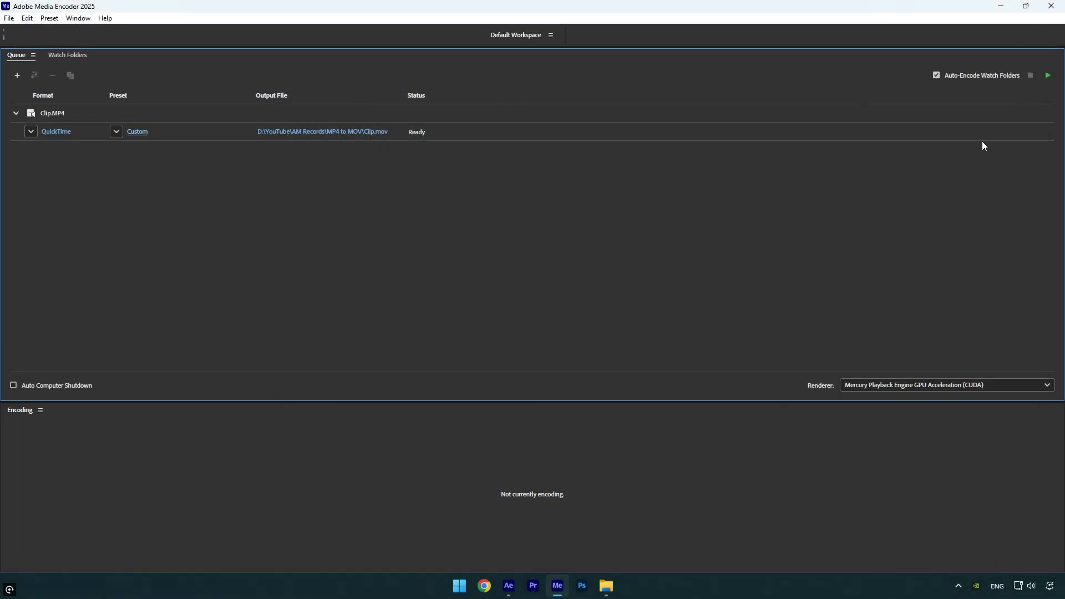
left_click(1047, 75)
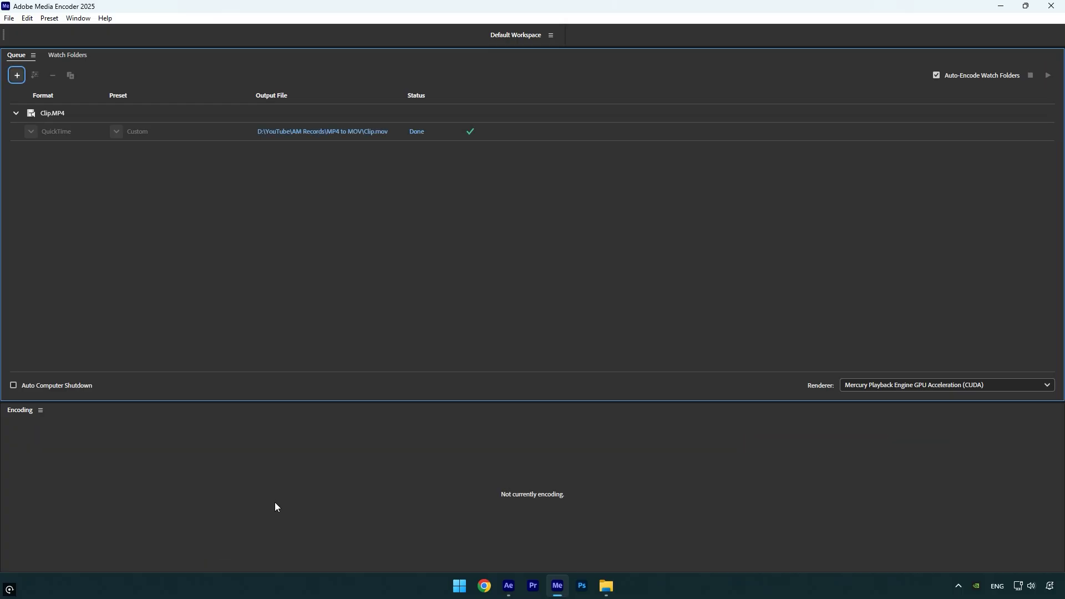
- Close Media Encoder and select Clip.mov in Explorer to see its 2.24 GB size
left_click(1051, 6)
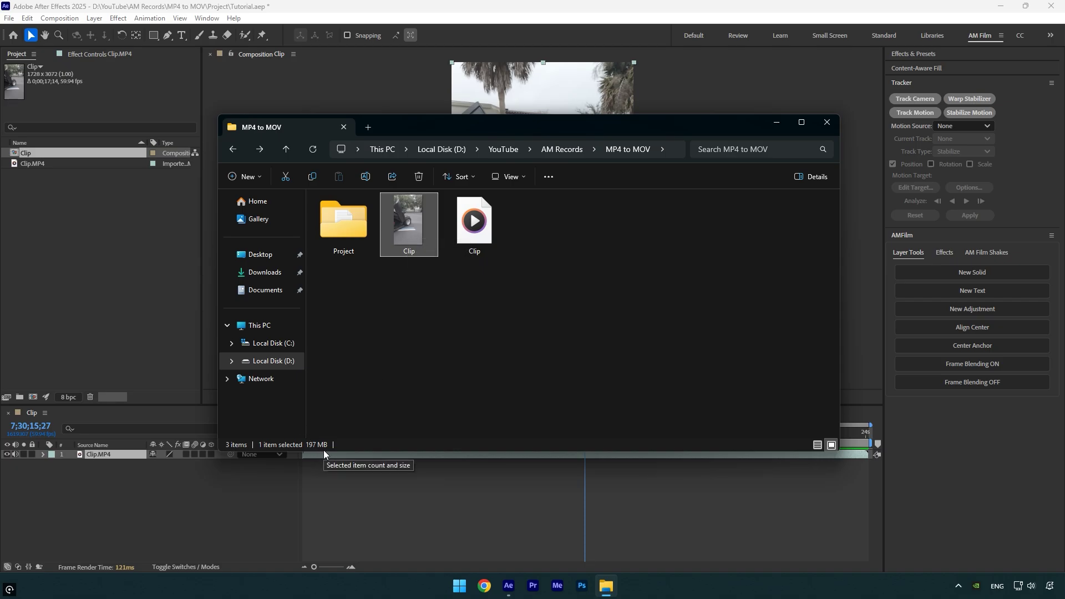
left_click(473, 238)
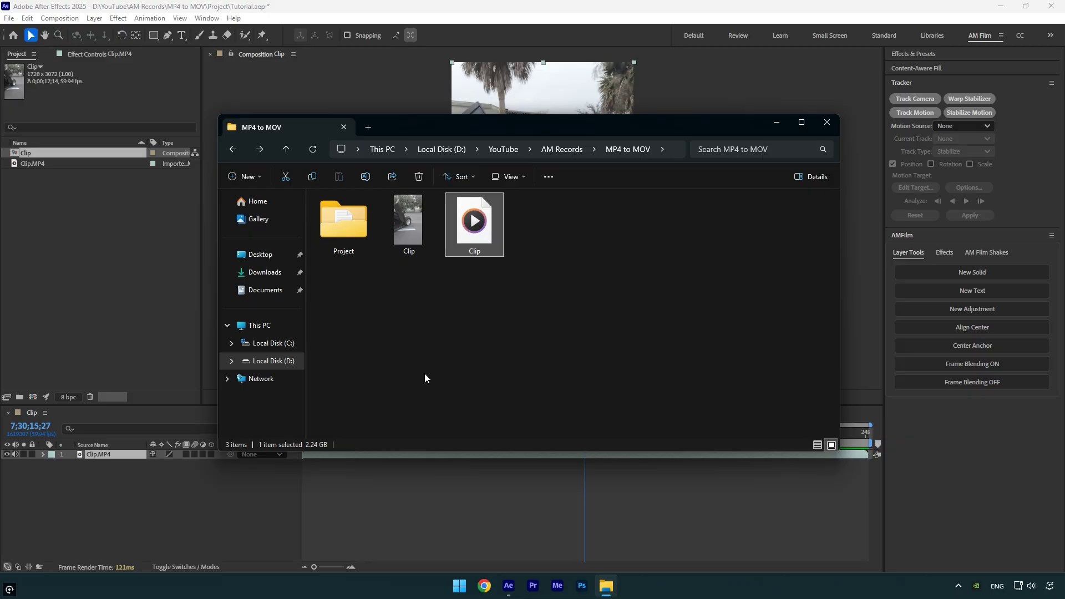
- Import Clip.mov, build a Clip 2 composition from it, and preview at Full resolution
left_click_drag(475, 224, 92, 264)
left_click_drag(35, 164, 32, 397)
left_click(294, 397)
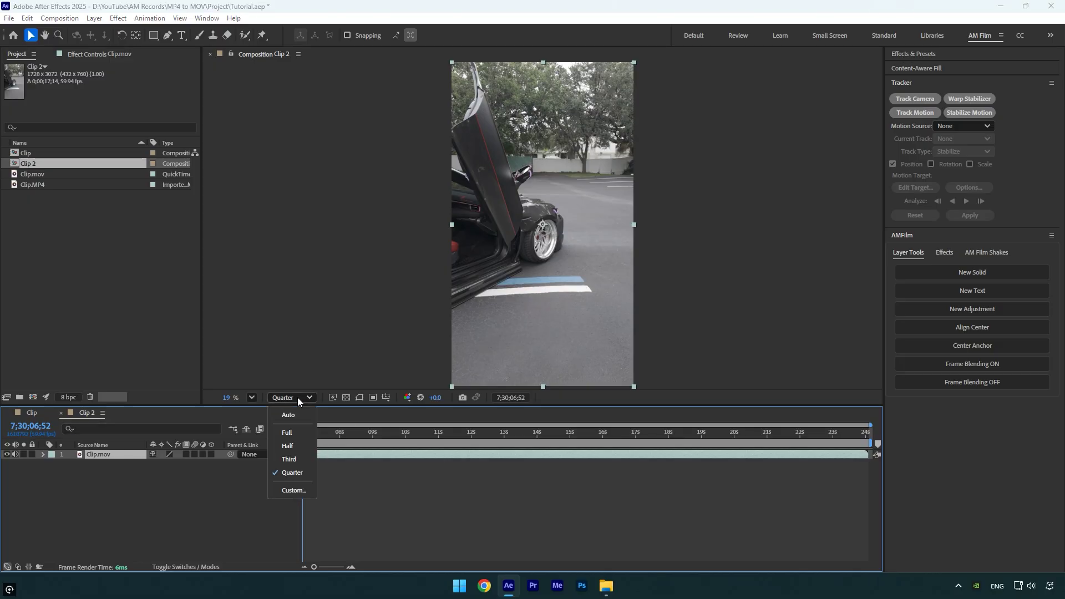
left_click(289, 430)
key("space")
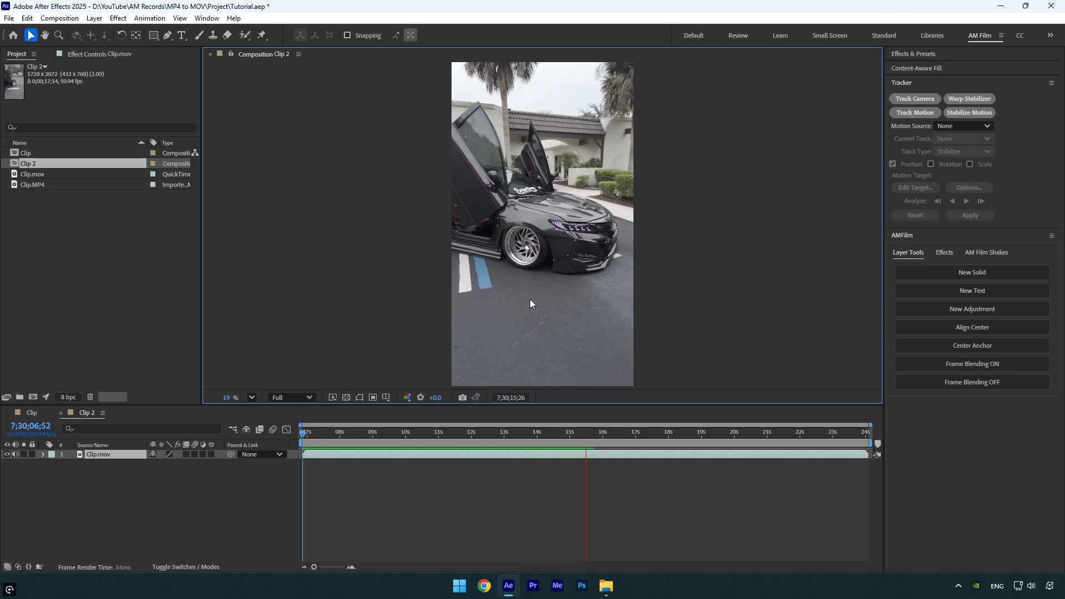
- Stop playback, return to the start, and purge the disk cache via Edit > Purge
left_click(452, 433)
key("Home")
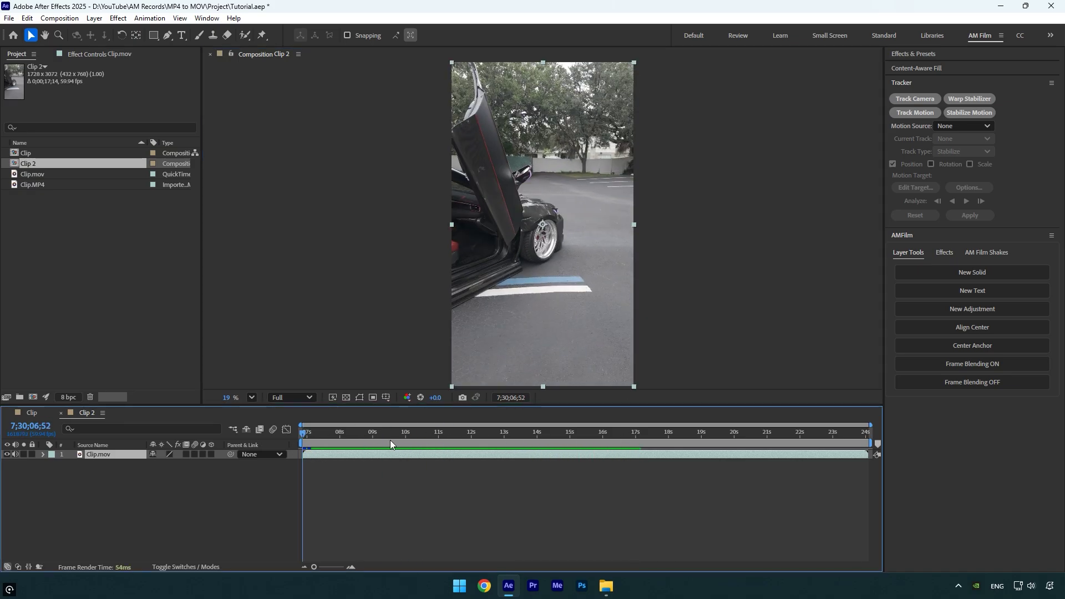
left_click(26, 18)
mouse_move(68, 314)
left_click(258, 306)
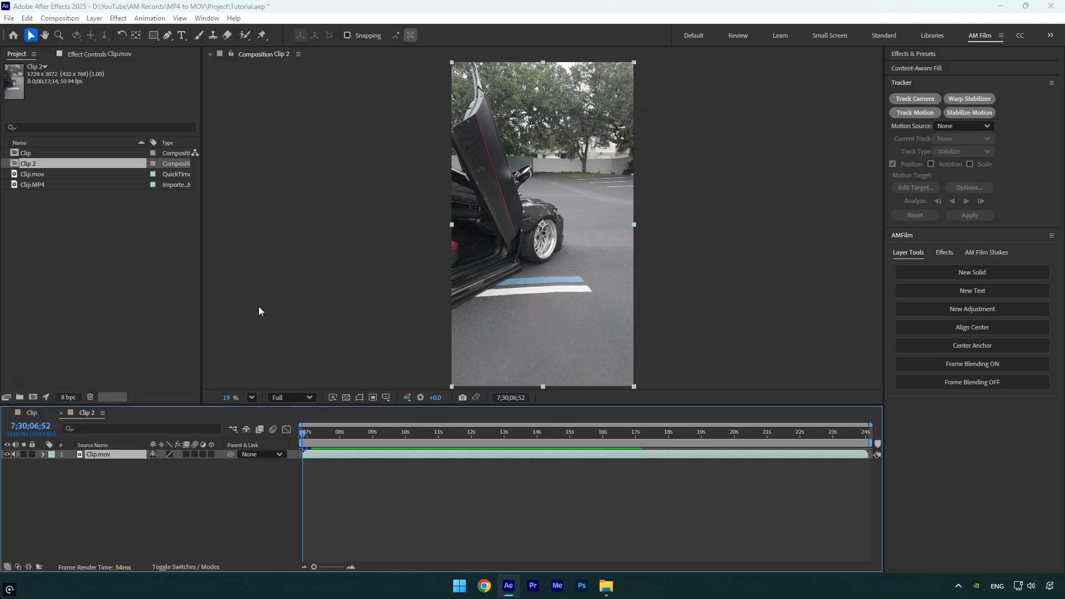
left_click(586, 311)
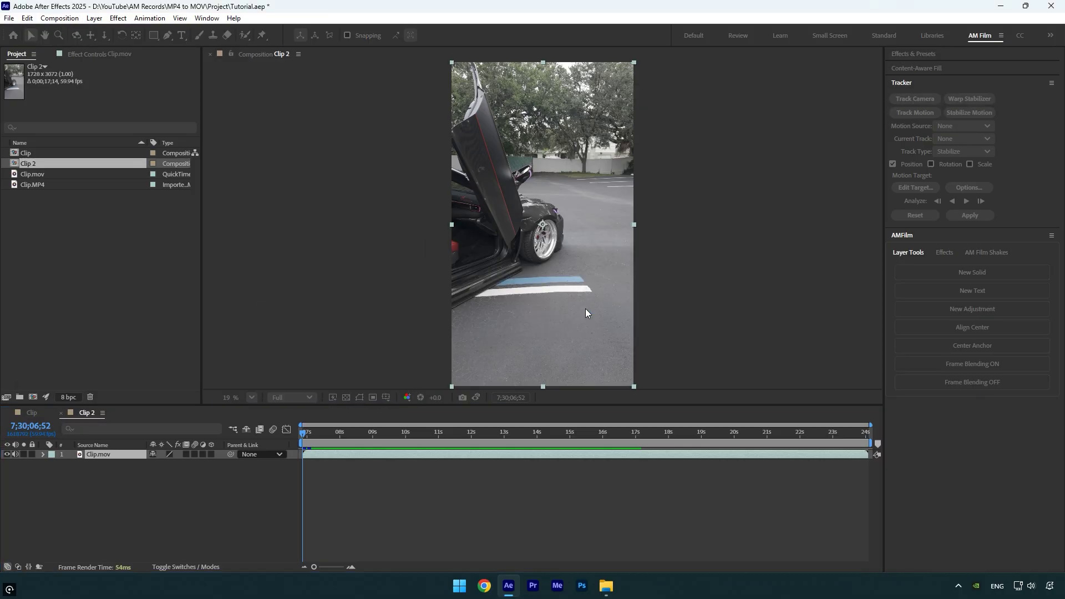
- Replay Clip 2 from the start at Quarter resolution
left_click(282, 398)
left_click(298, 450)
key("space")
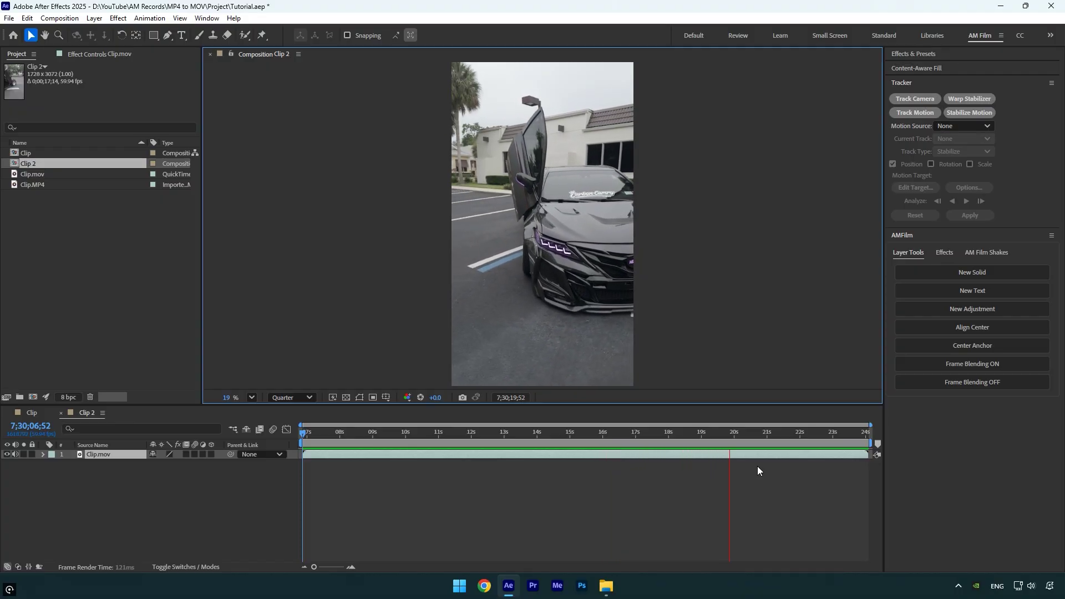
- Stop the Clip 2 preview at about 21 seconds
key("space")
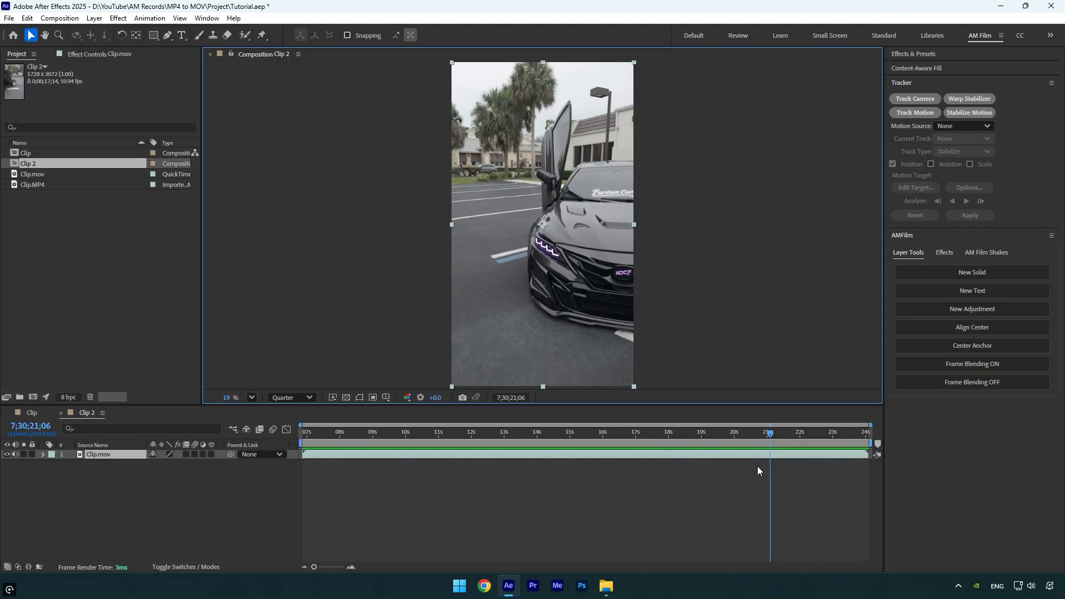